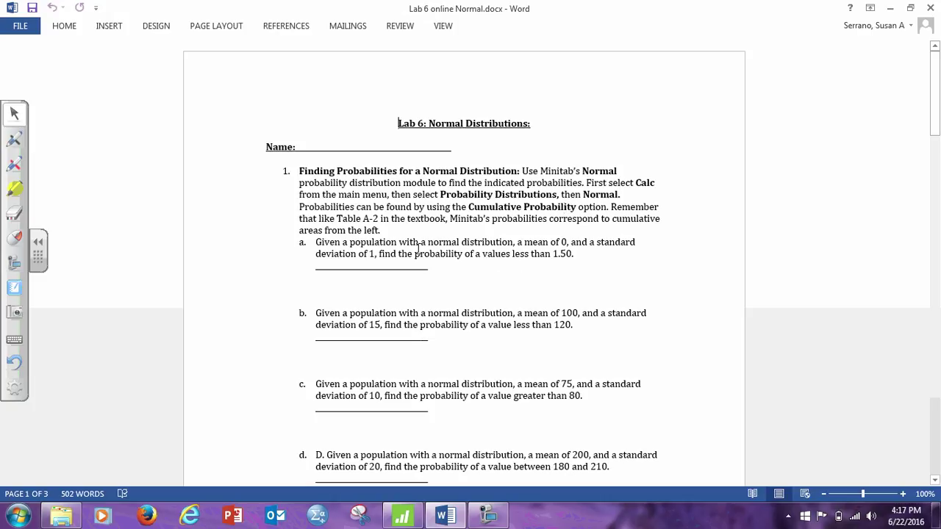
# Minimize the Lab 6 document, switch to Minitab and collapse the floating annotation toolbar
pyautogui.click(890, 8)
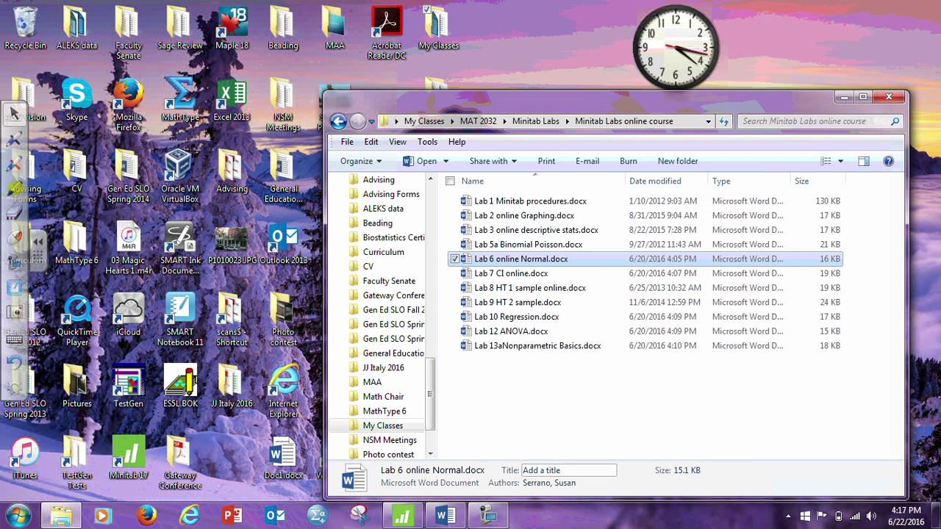
pyautogui.click(403, 516)
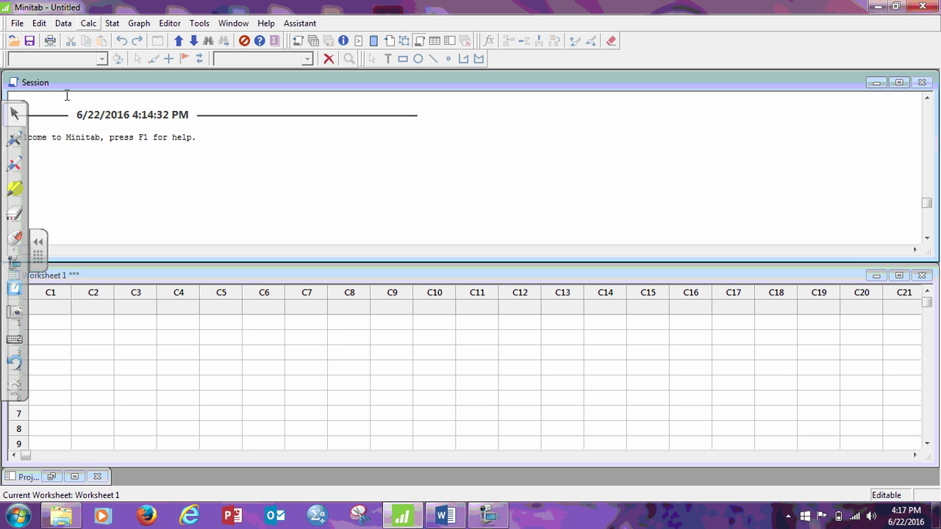
pyautogui.click(39, 245)
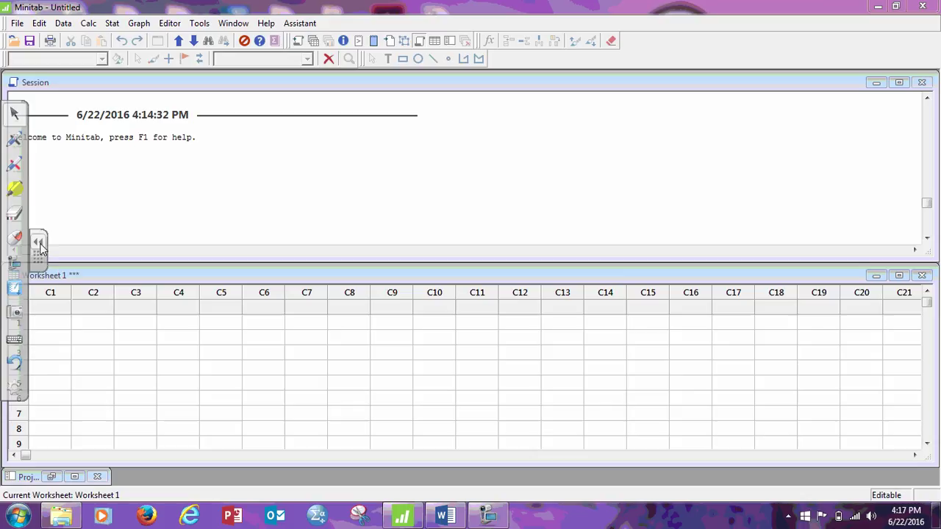
# Calculate the normal cumulative probability for the input constant 1.50, using mean 0.0 and standard deviation 1.0
pyautogui.click(86, 25)
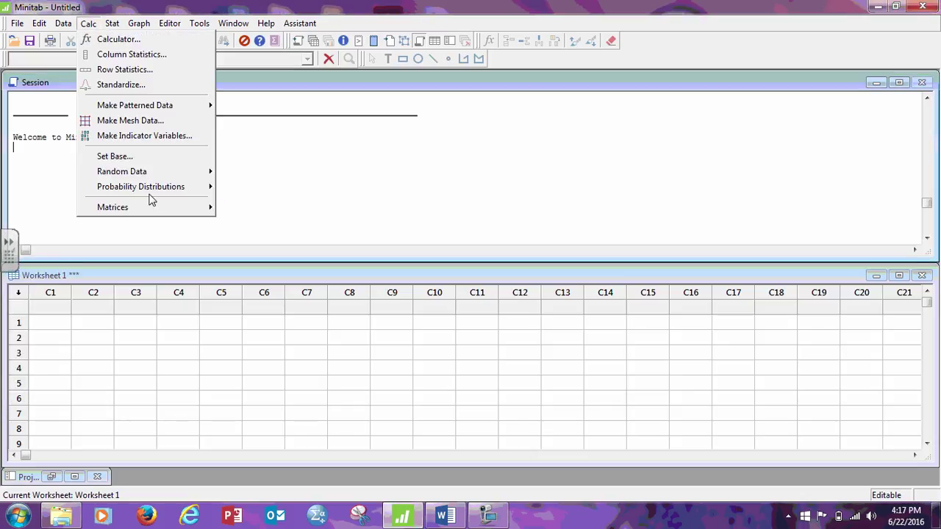
pyautogui.moveTo(153, 188)
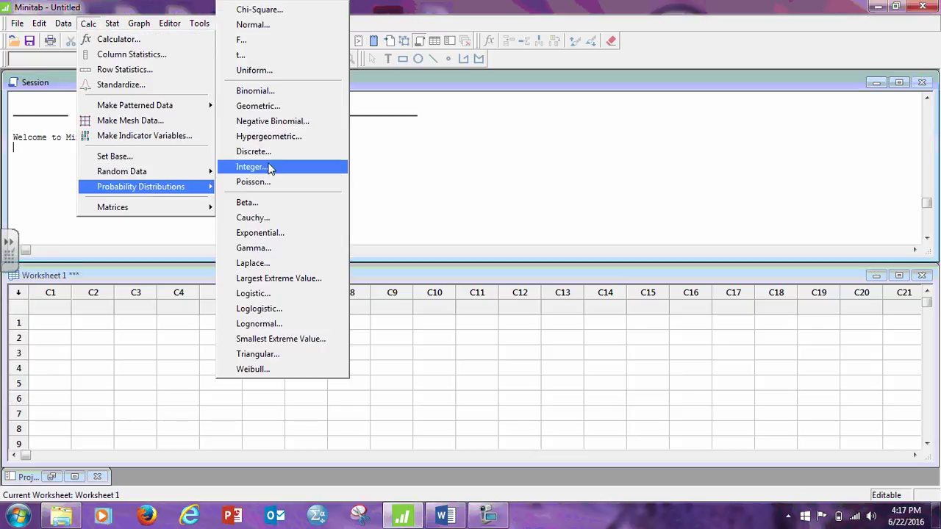
pyautogui.click(278, 27)
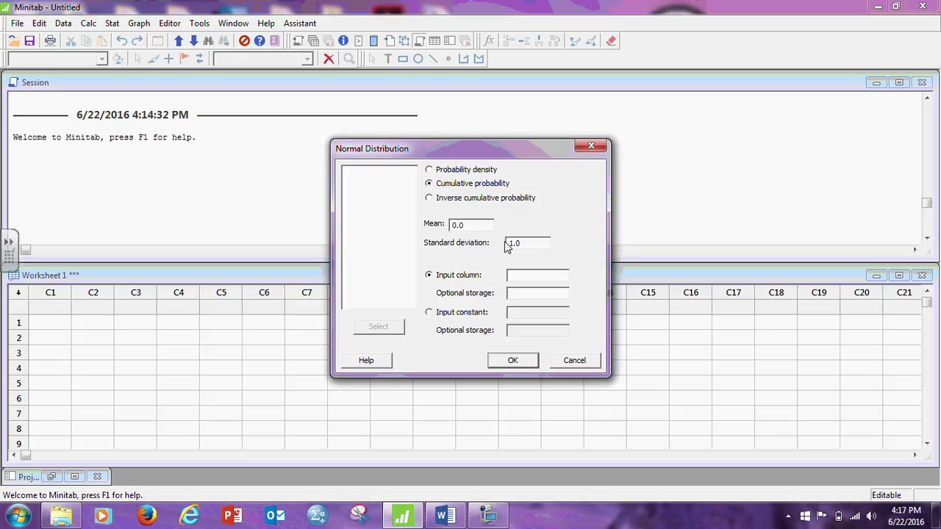
pyautogui.click(435, 315)
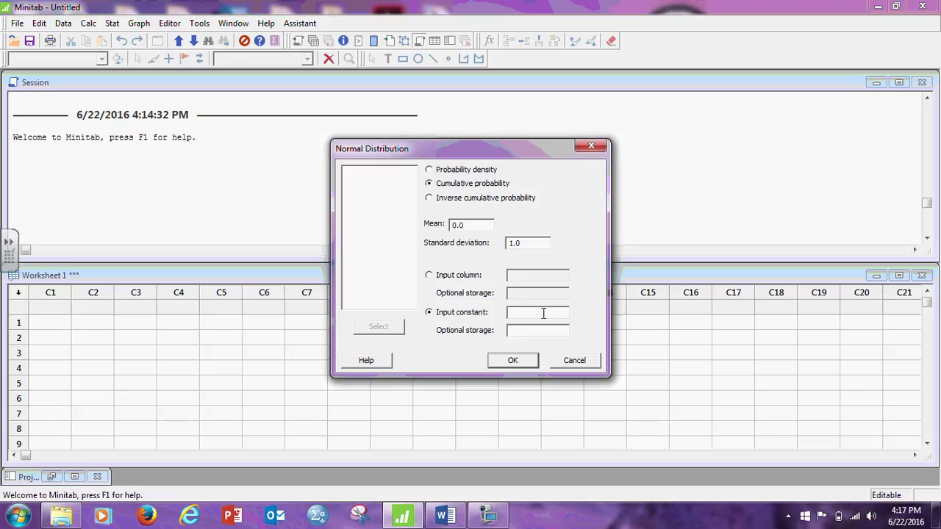
pyautogui.write('1.50')
pyautogui.click(514, 361)
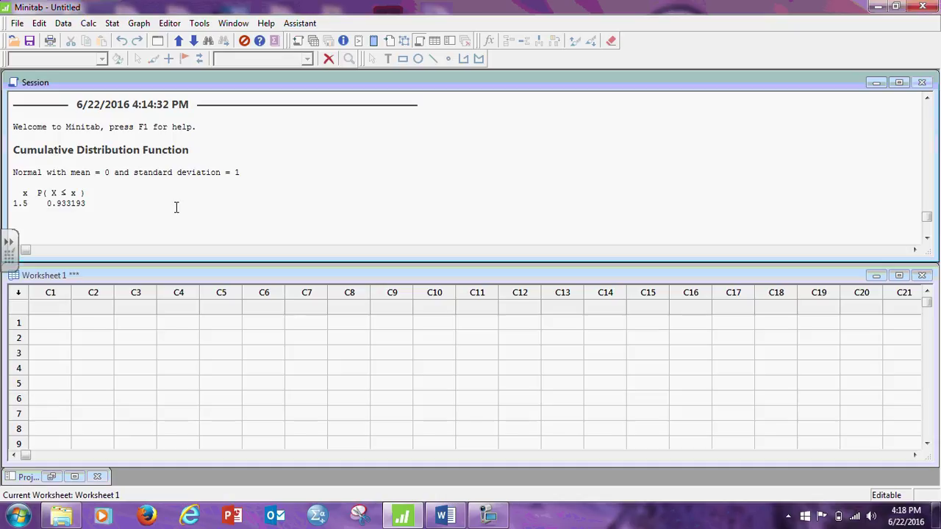
# Calculate the normal cumulative probability for the input constant 120 with mean 100 and standard deviation 15
pyautogui.click(88, 24)
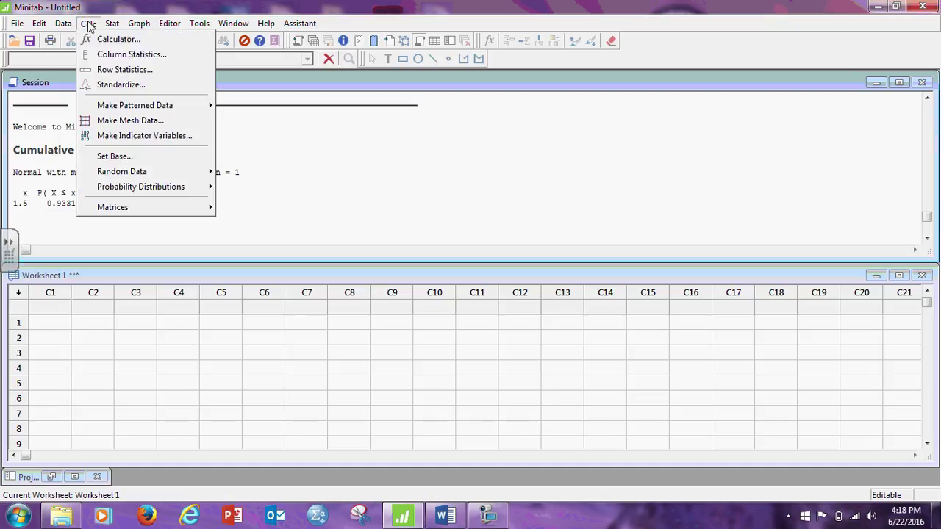
pyautogui.moveTo(141, 188)
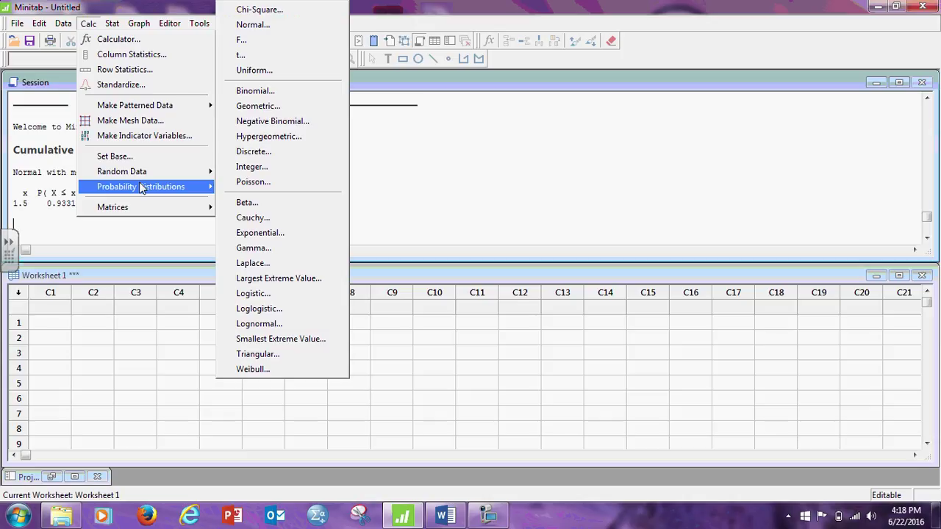
pyautogui.click(274, 30)
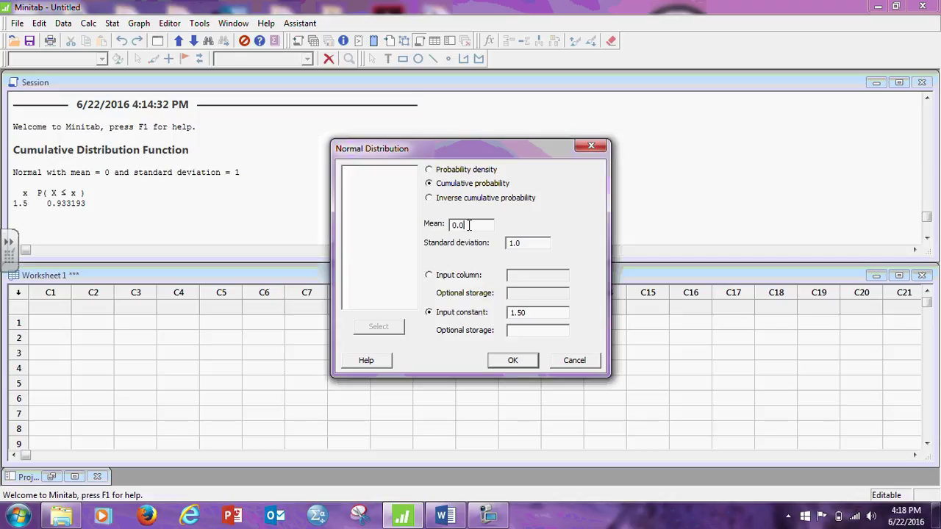
pyautogui.moveTo(467, 225); pyautogui.dragTo(434, 225)
pyautogui.write('100')
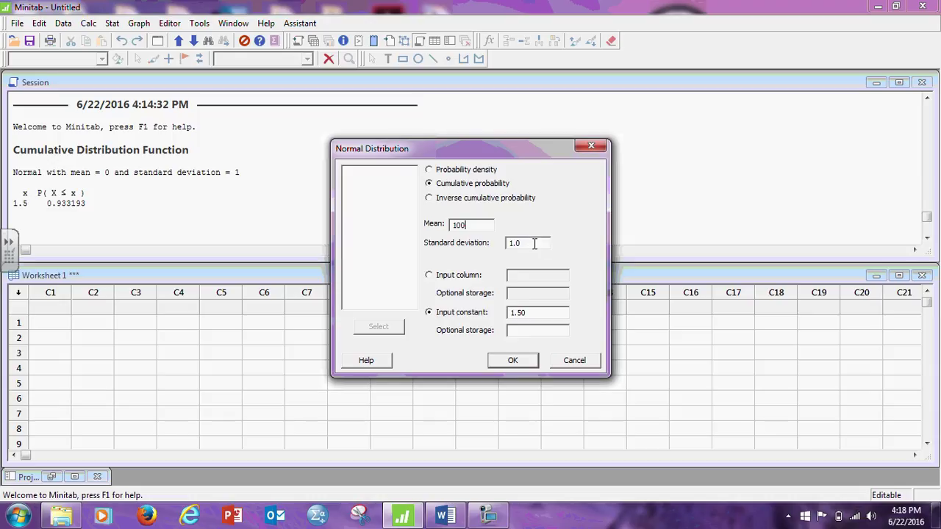
pyautogui.moveTo(536, 243); pyautogui.dragTo(513, 244)
pyautogui.write('15')
pyautogui.moveTo(533, 314); pyautogui.dragTo(487, 326)
pyautogui.write('120')
pyautogui.click(511, 362)
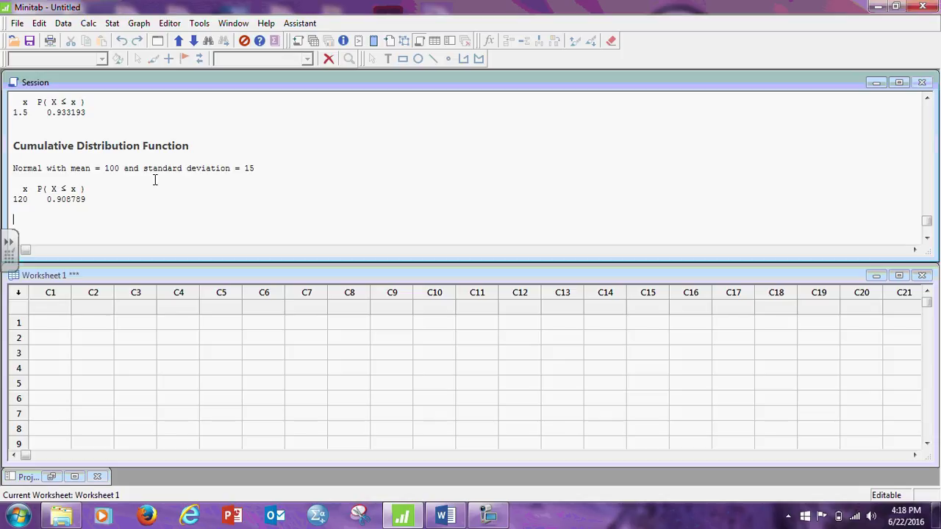
# Calculate the normal cumulative probability for the input constant 80 with mean 75 and standard deviation 10
pyautogui.click(94, 23)
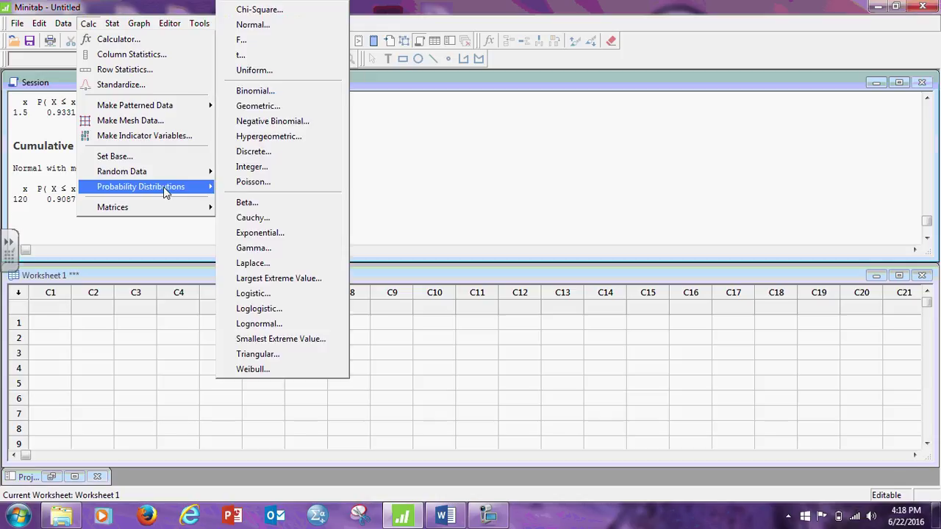
pyautogui.click(255, 24)
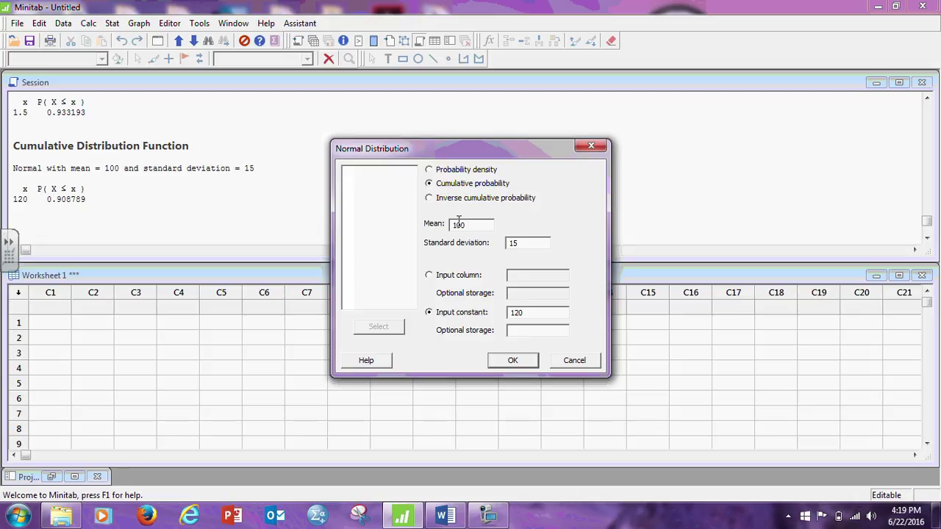
pyautogui.moveTo(468, 225); pyautogui.dragTo(409, 224)
pyautogui.write('75')
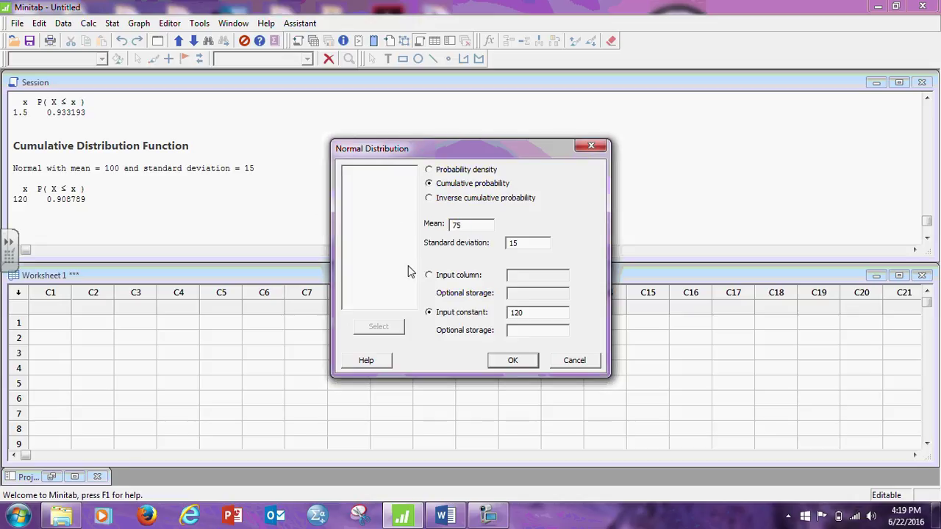
pyautogui.click(526, 243)
pyautogui.write('0')
pyautogui.moveTo(531, 315); pyautogui.dragTo(500, 314)
pyautogui.write('80')
pyautogui.click(512, 361)
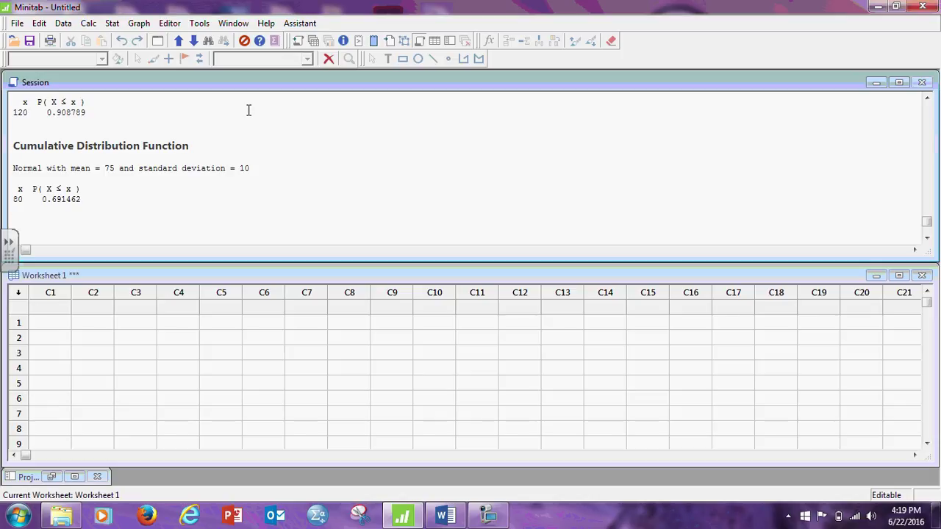
# Calculate the normal inverse cumulative probability for the input constant .1234 with mean 0 and standard deviation 1
pyautogui.click(92, 24)
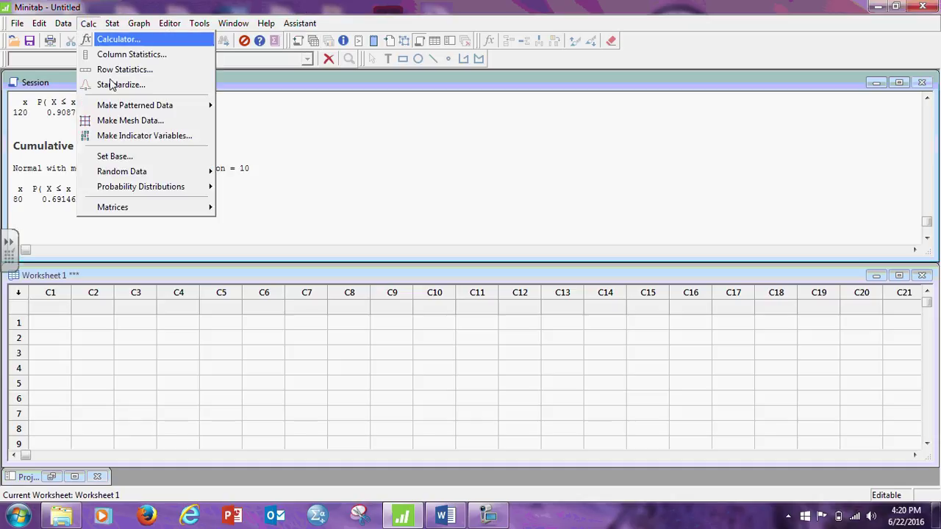
pyautogui.moveTo(153, 186)
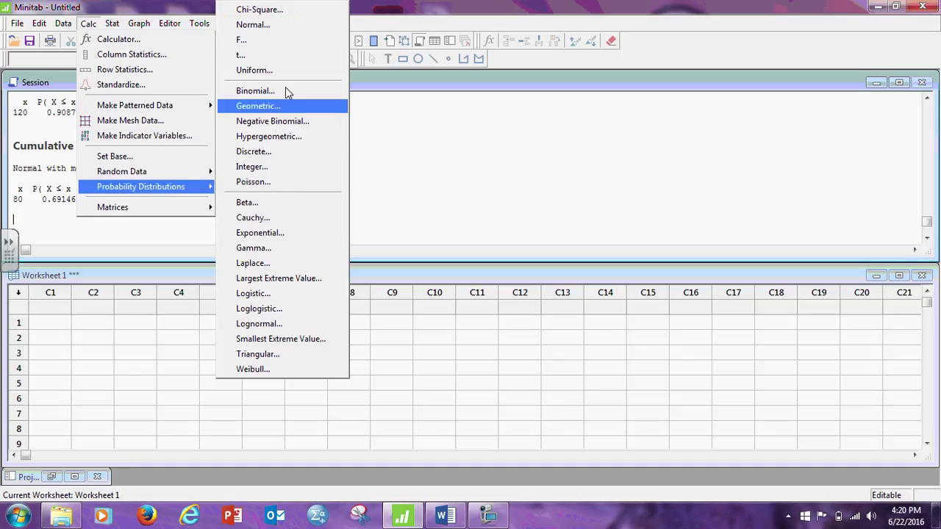
pyautogui.click(269, 27)
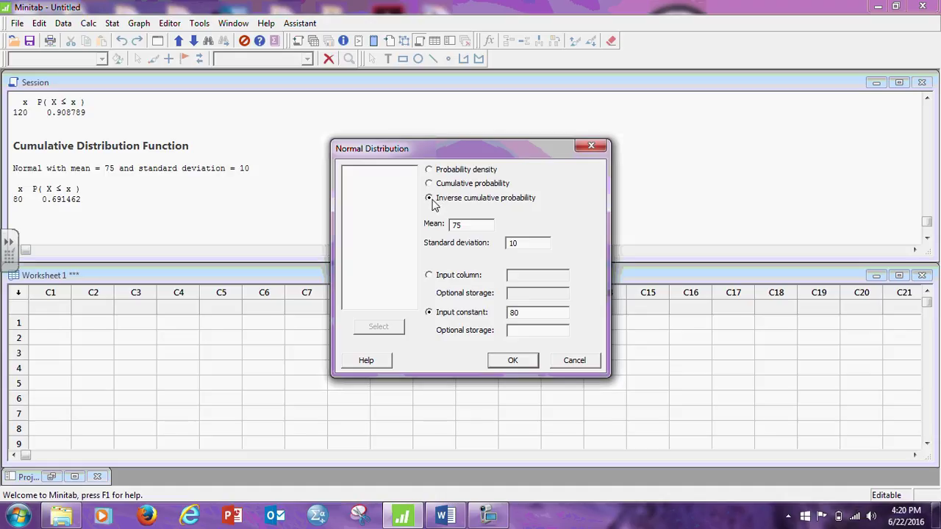
pyautogui.doubleClick(456, 224)
pyautogui.write('0')
pyautogui.doubleClick(517, 243)
pyautogui.write('1')
pyautogui.doubleClick(529, 313)
pyautogui.write('.')
pyautogui.click(514, 361)
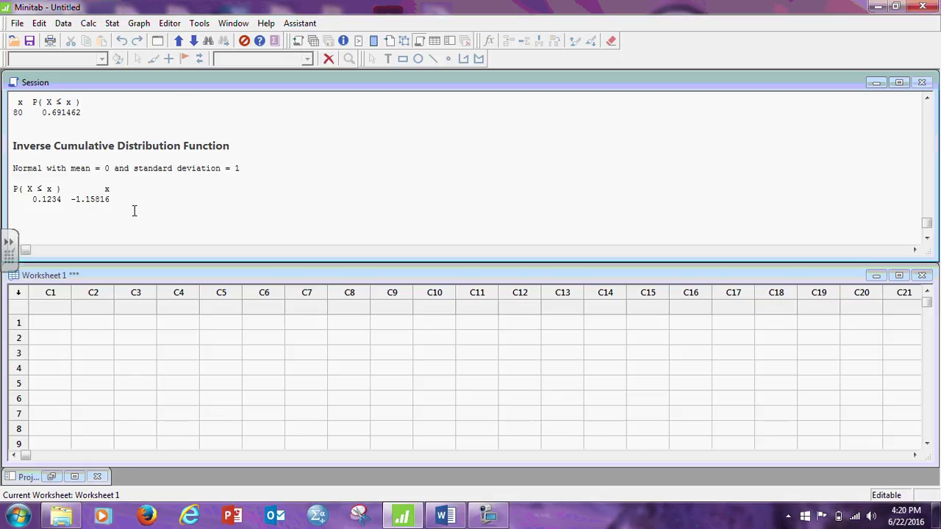
# Calculate the normal inverse cumulative probability for the input constant .8766 with mean 100 and standard deviation 15
pyautogui.click(90, 24)
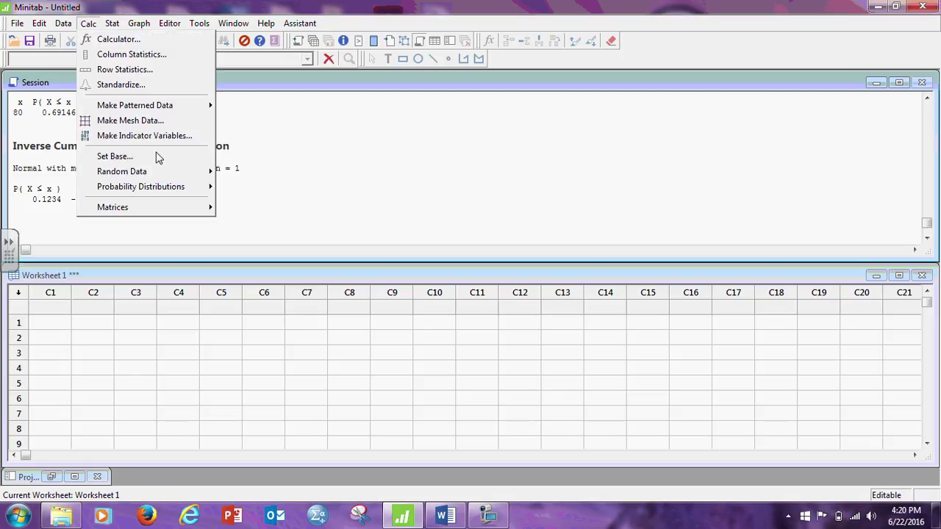
pyautogui.moveTo(191, 189)
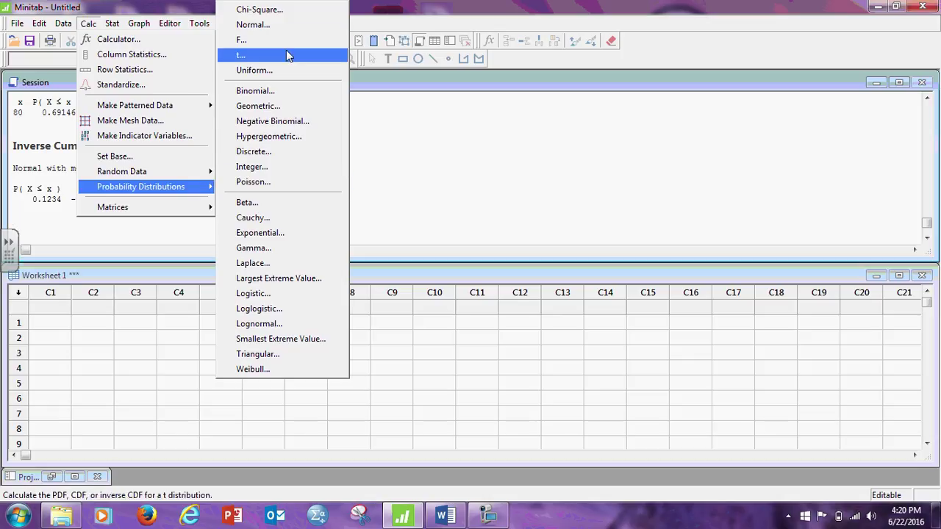
pyautogui.click(287, 25)
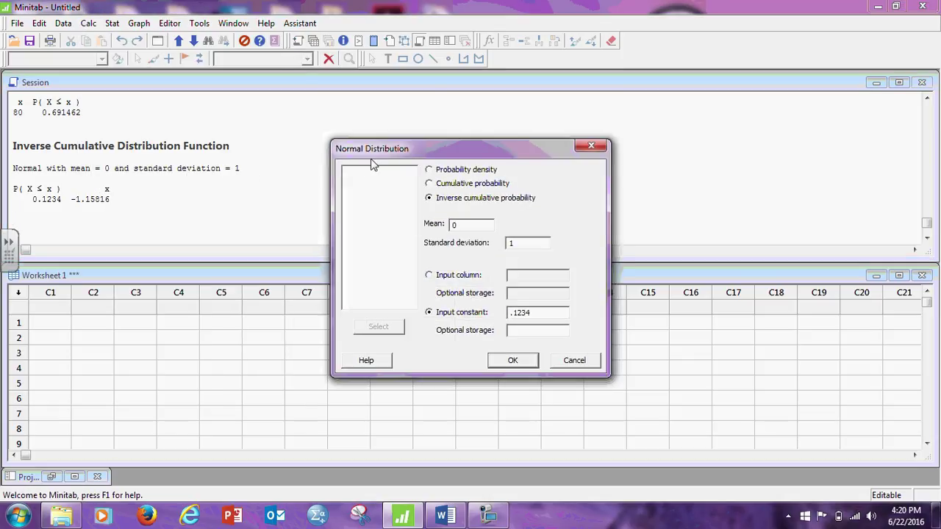
pyautogui.doubleClick(453, 224)
pyautogui.moveTo(545, 316); pyautogui.dragTo(482, 322)
pyautogui.write('.8766')
pyautogui.click(519, 360)
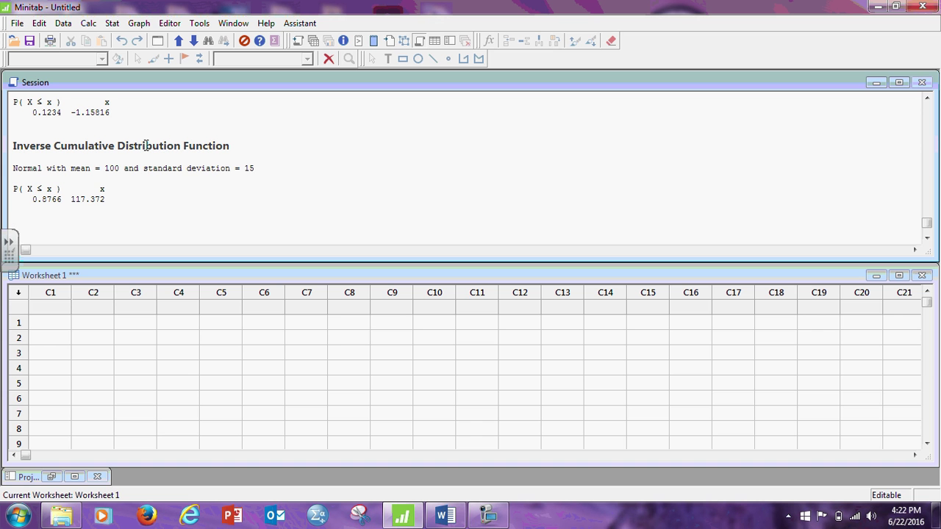
# Switch to the Lab 6 document in Word, read the Assessing Normality questions in part 3, and return to Minitab
pyautogui.click(445, 515)
pyautogui.scroll(-10, 473, 242)
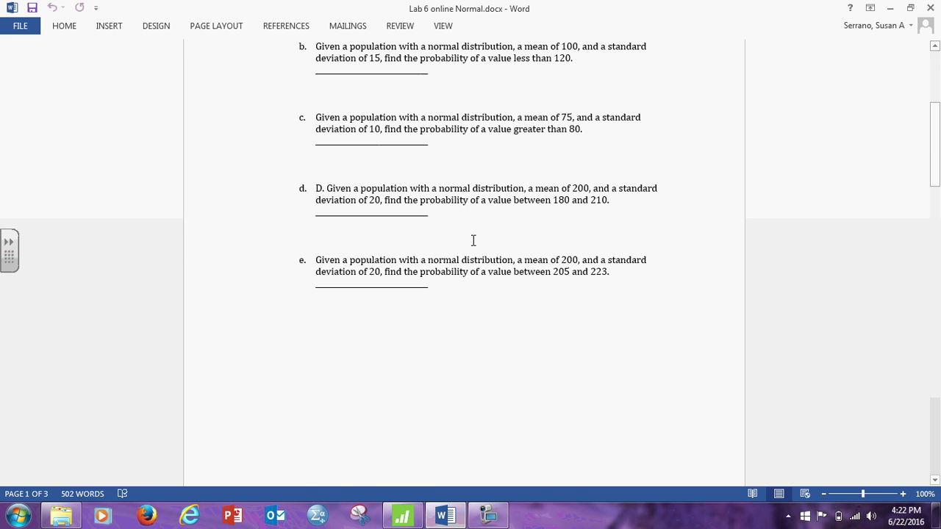
pyautogui.scroll(-15, 464, 240)
pyautogui.scroll(6, 458, 238)
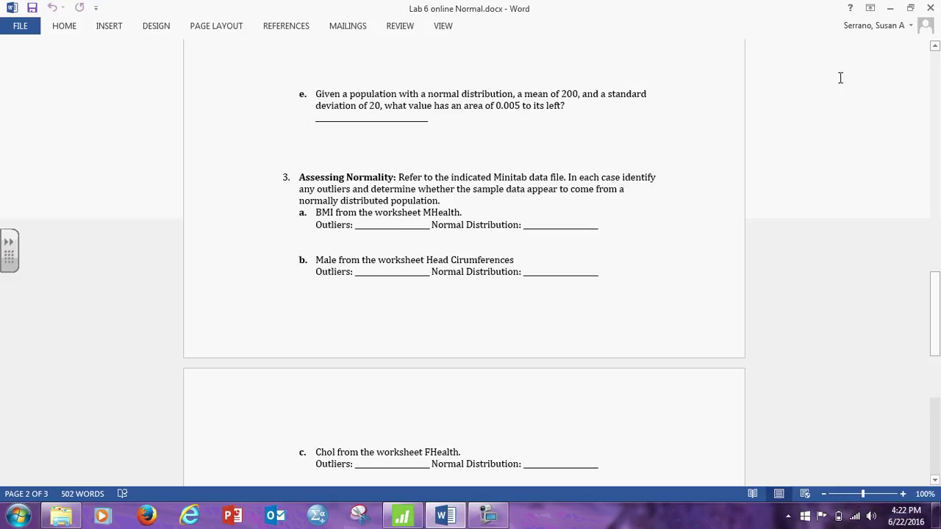
pyautogui.click(889, 8)
# Open the worksheet MHEALTH.MTW from Desktop > My Classes > MAT 2032 > Minitab data sets, accepting that a copy is added to the project
pyautogui.click(16, 23)
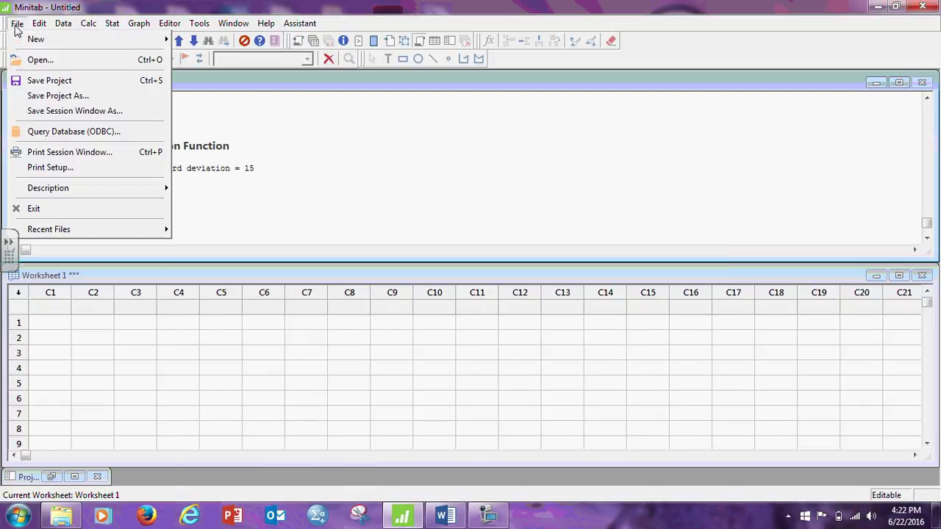
pyautogui.click(55, 64)
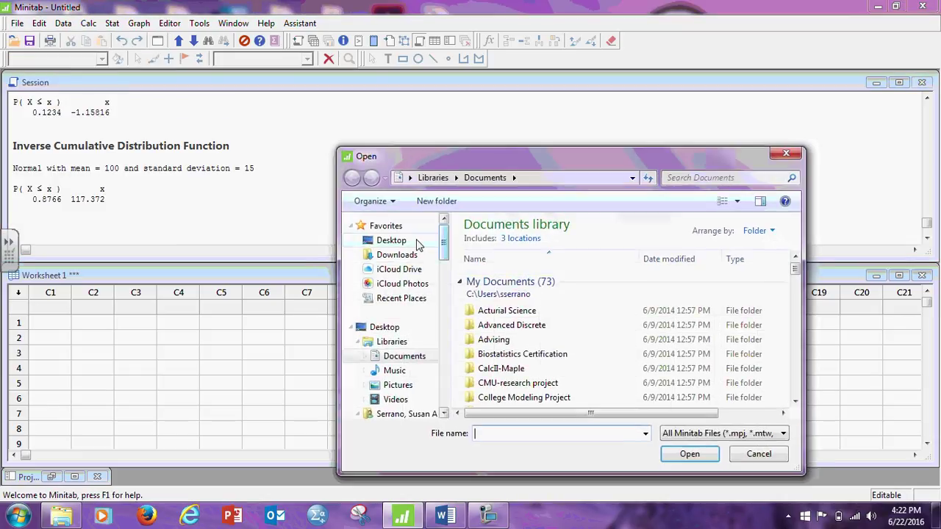
pyautogui.click(411, 244)
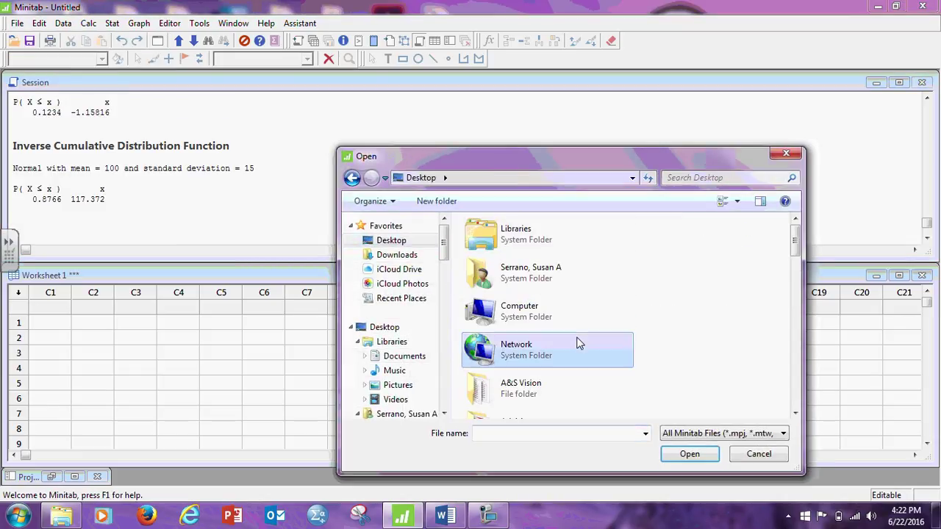
pyautogui.scroll(-10, 578, 340)
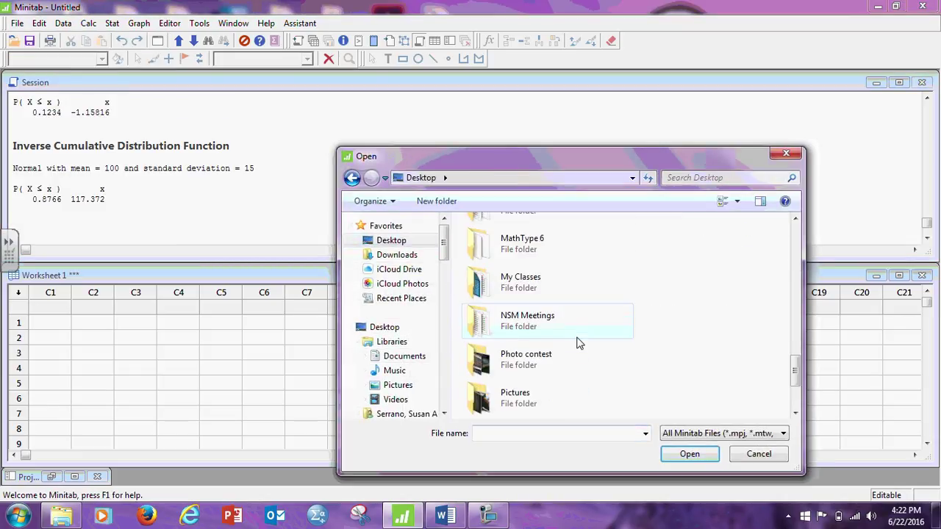
pyautogui.doubleClick(556, 289)
pyautogui.scroll(-2, 573, 333)
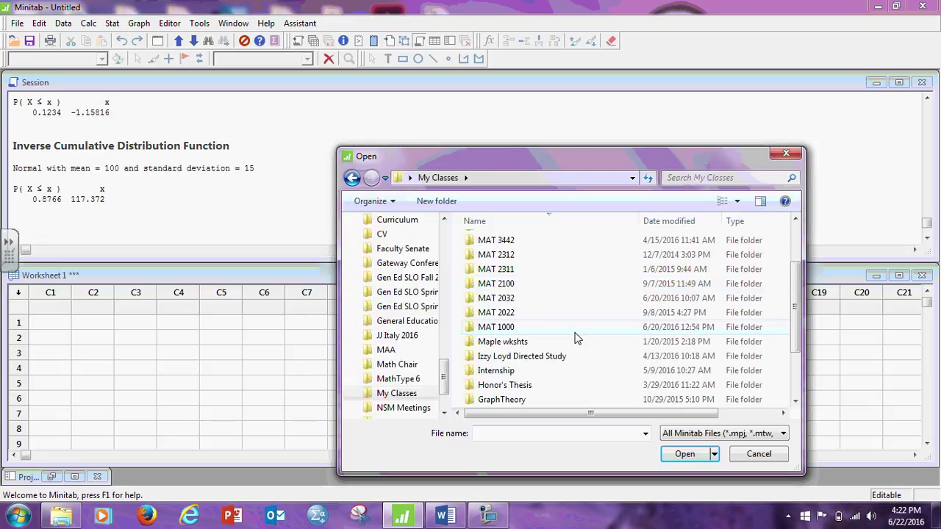
pyautogui.doubleClick(543, 298)
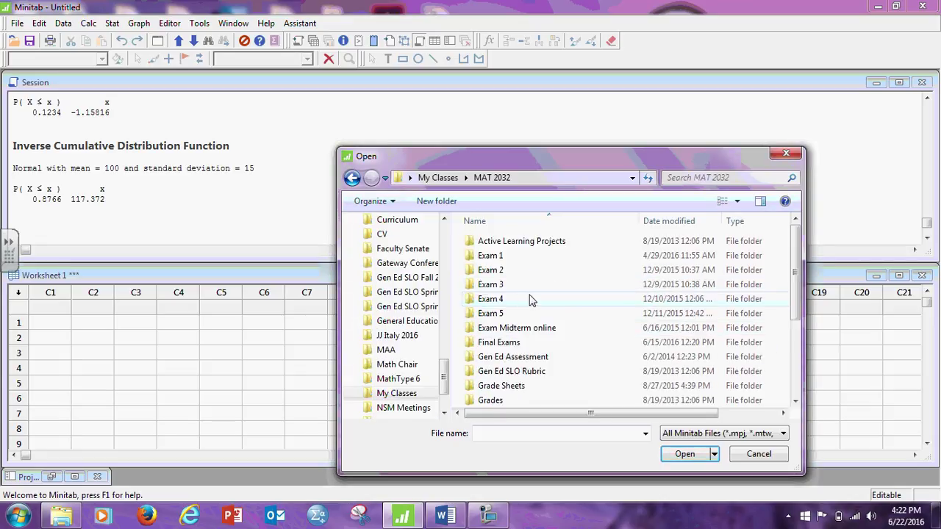
pyautogui.scroll(-3, 537, 294)
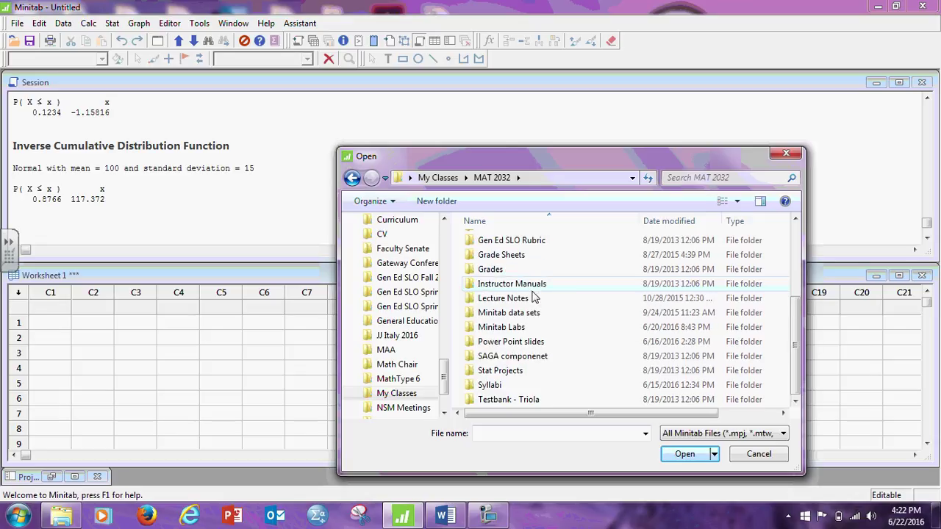
pyautogui.doubleClick(539, 314)
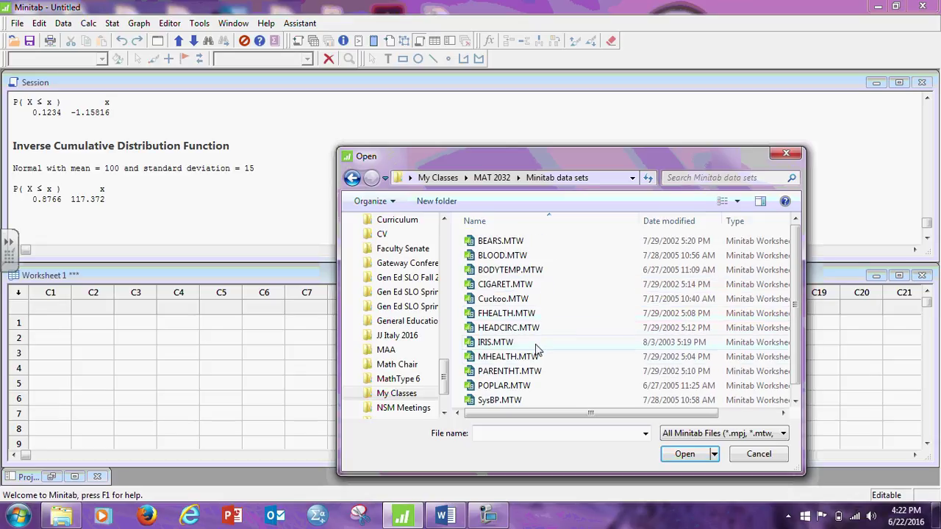
pyautogui.doubleClick(507, 357)
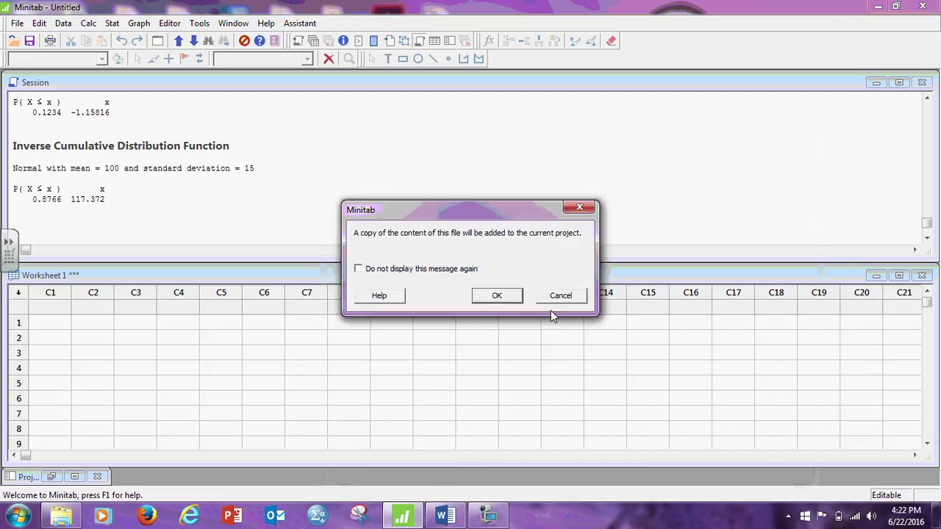
pyautogui.click(504, 292)
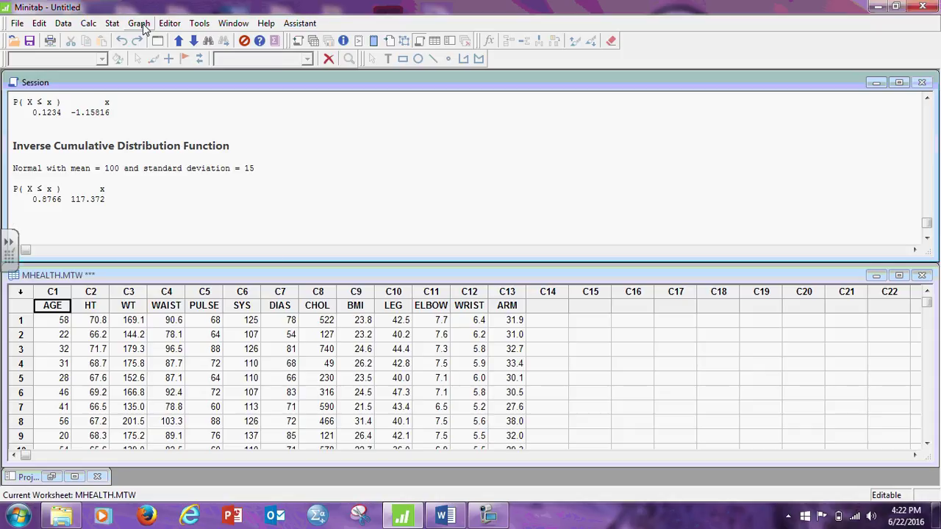
# Create a single probability plot of the BMI column and minimize the plot window after viewing it
pyautogui.click(140, 24)
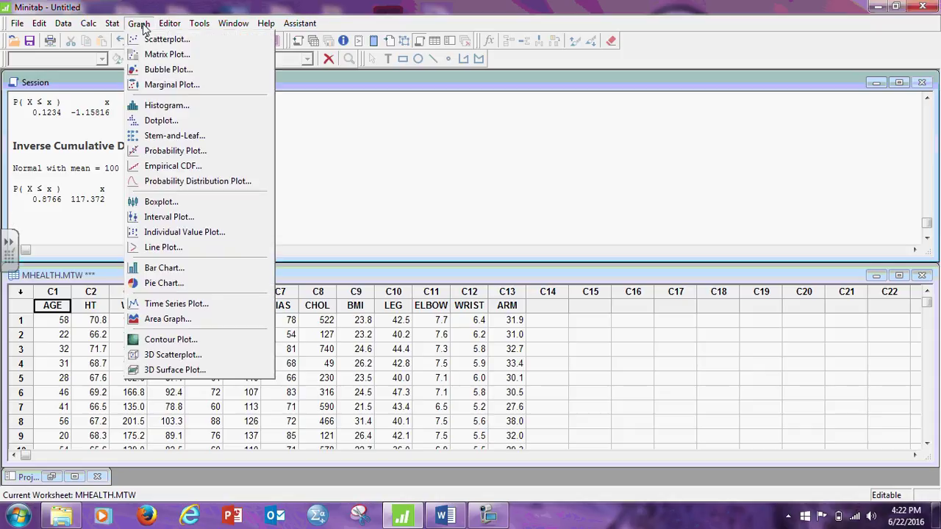
pyautogui.click(176, 152)
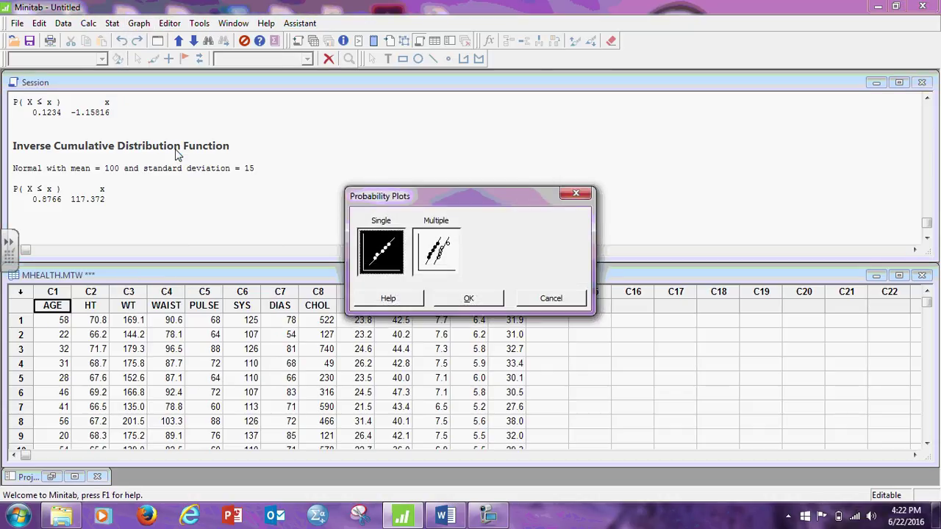
pyautogui.click(468, 303)
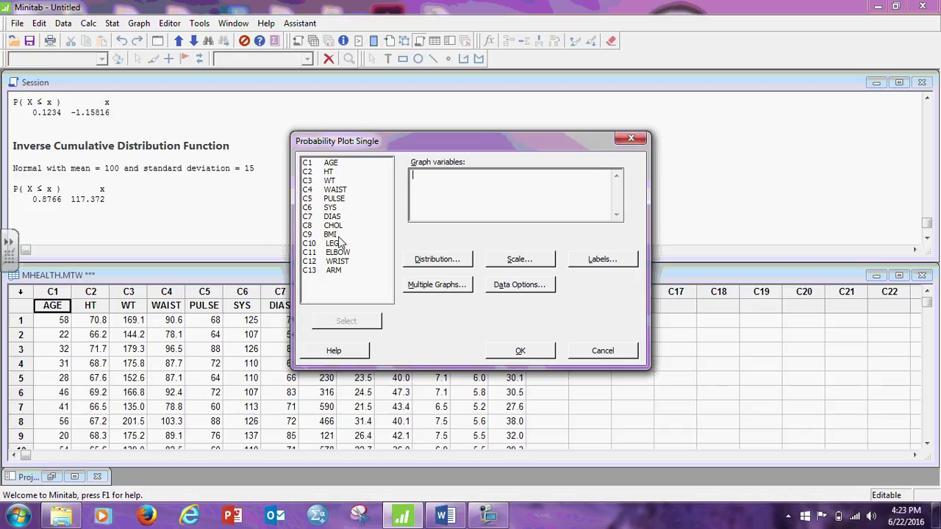
pyautogui.doubleClick(337, 235)
pyautogui.click(536, 351)
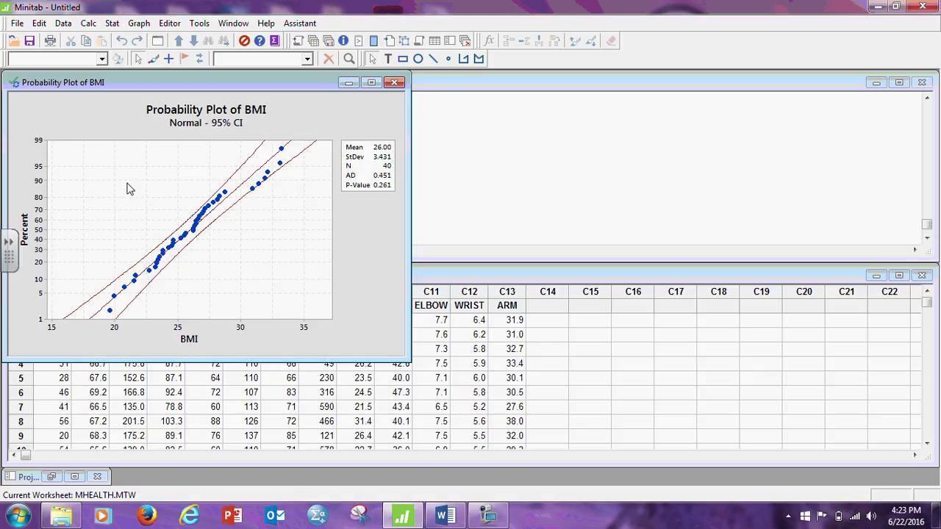
pyautogui.click(349, 82)
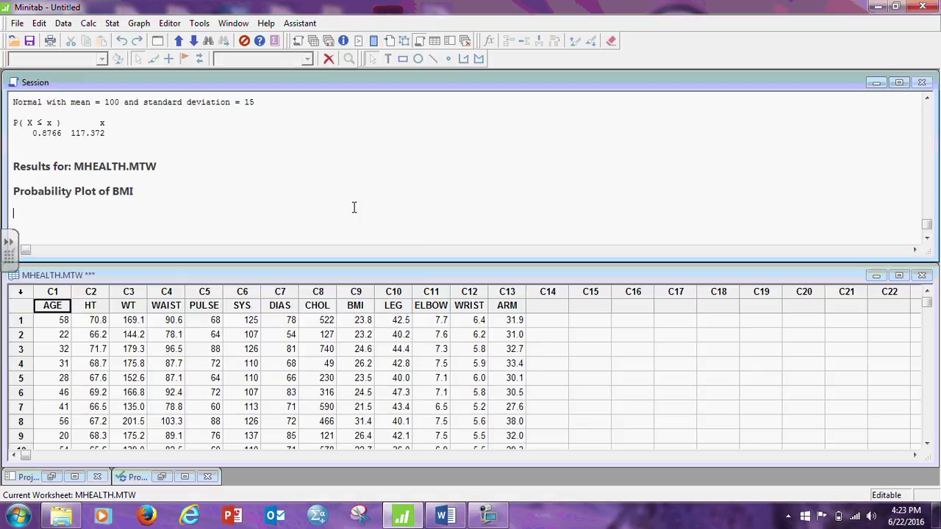
# Switch to the Lab 6 document in Word and review the Assessing Normality questions 3a through 3e
pyautogui.click(445, 517)
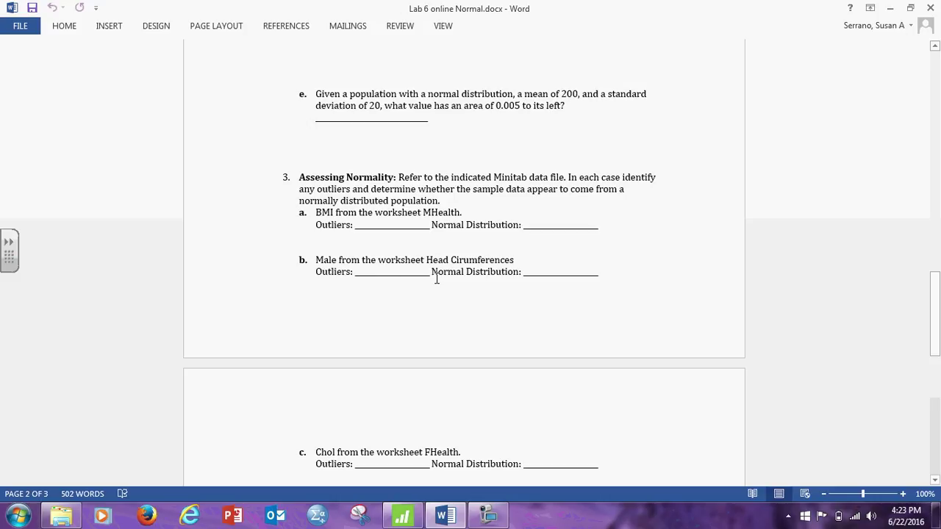
pyautogui.scroll(-5, 447, 277)
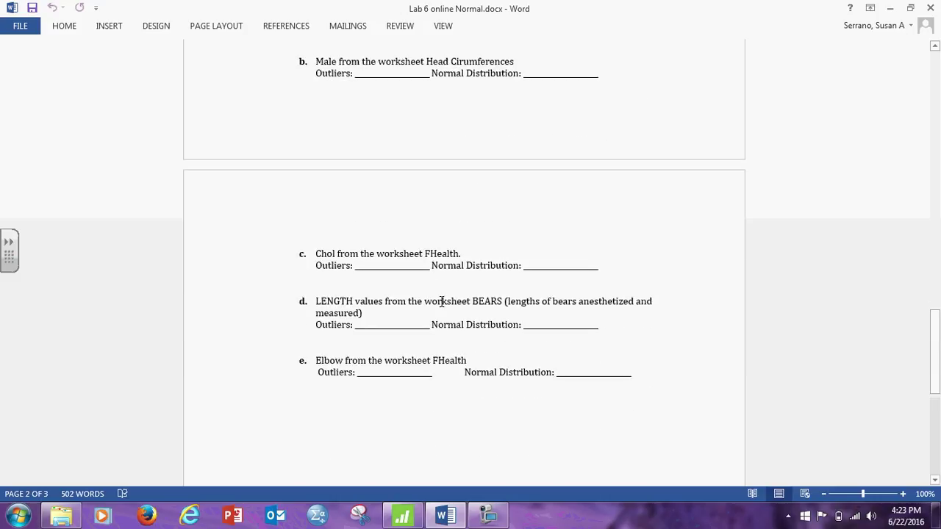
pyautogui.scroll(3, 458, 280)
pyautogui.scroll(2, 460, 281)
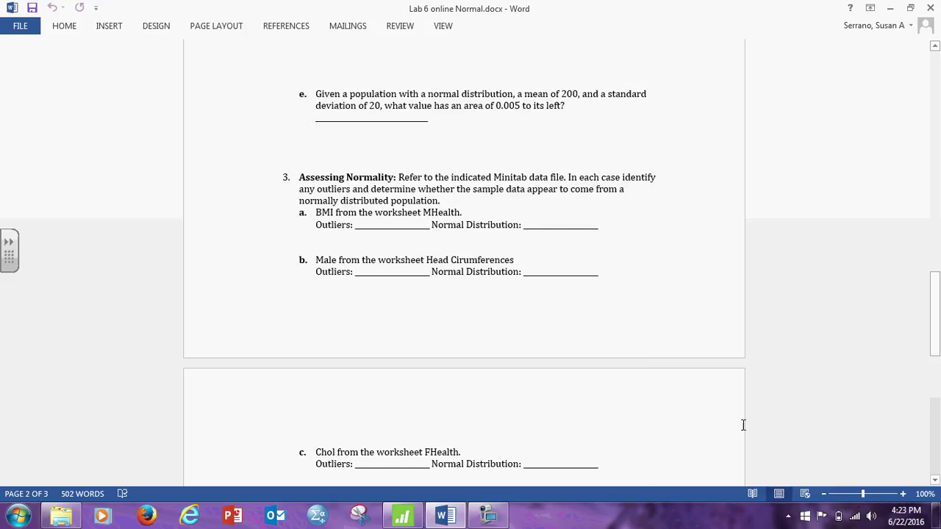
pyautogui.click(488, 514)
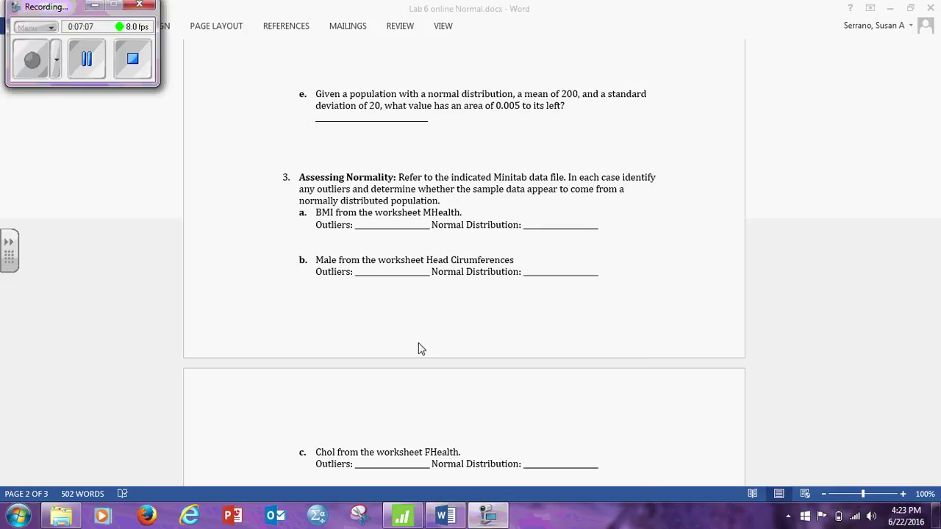